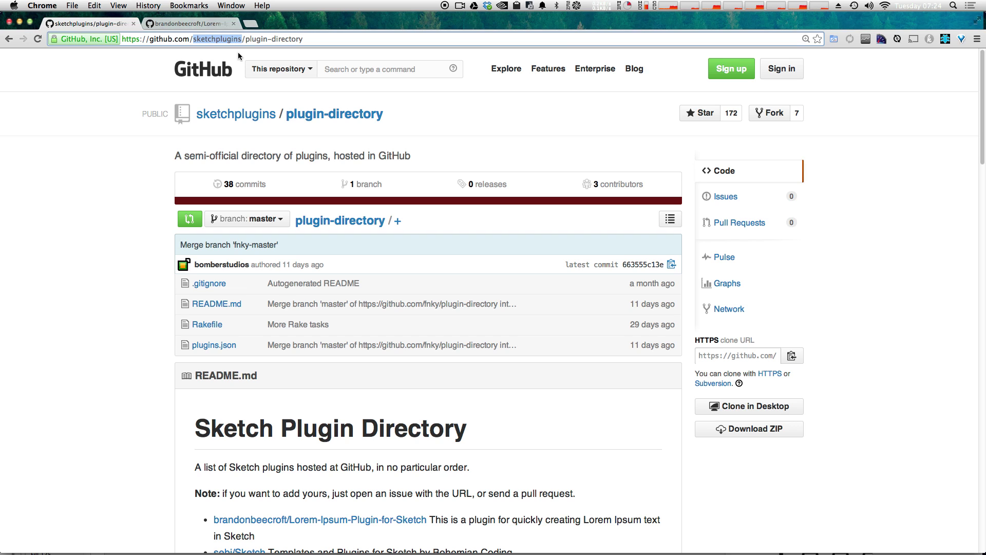
- Open the brandonbeecroft Lorem-Ipsum-Plugin-for-Sketch repository and download it as a ZIP
scroll(305, 200, down, 15)
scroll(306, 200, down, 6)
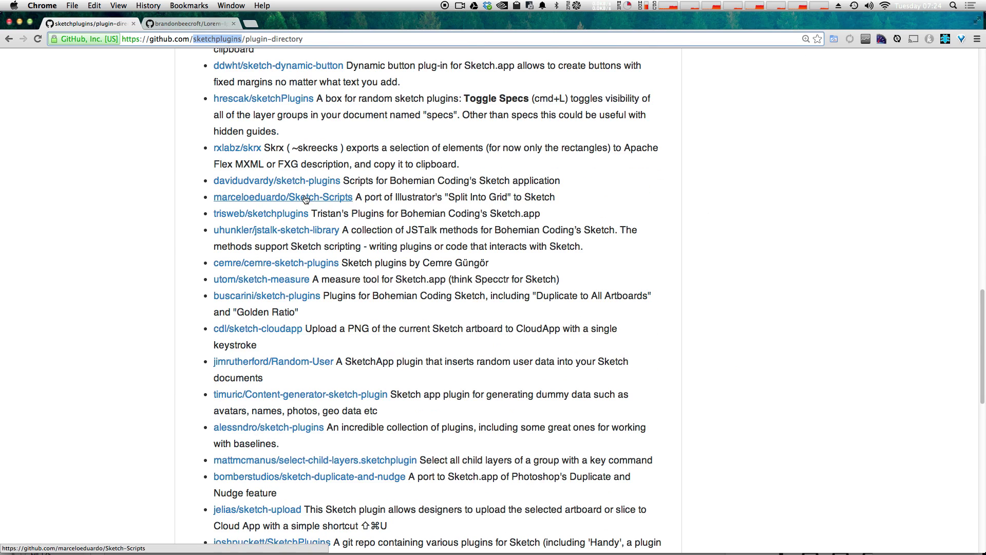
scroll(306, 200, down, 10)
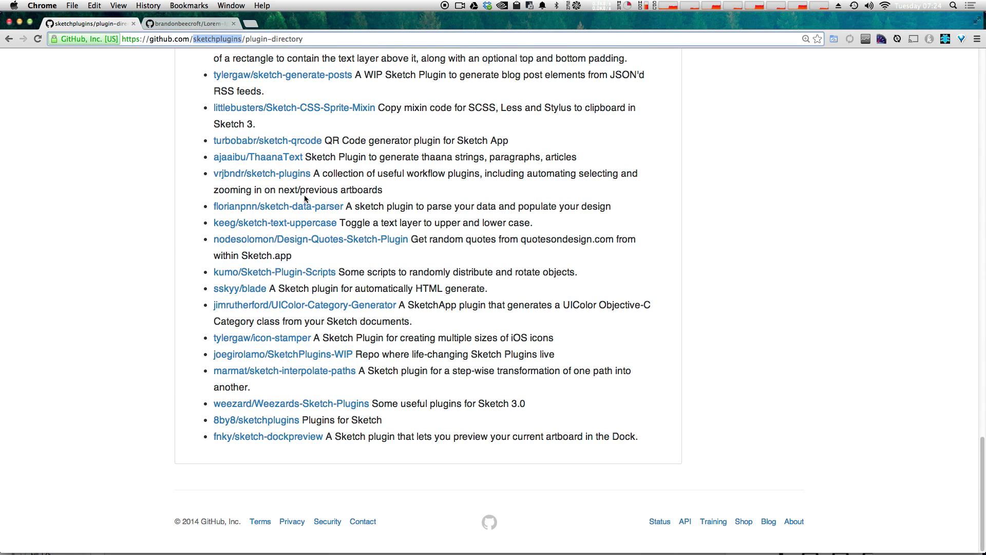
scroll(488, 208, up, 10)
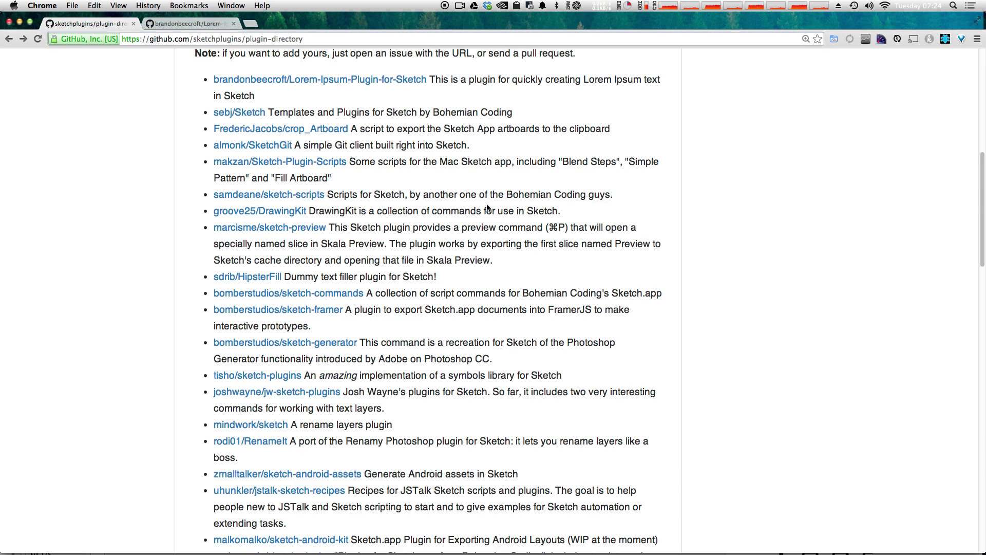
scroll(486, 208, up, 5)
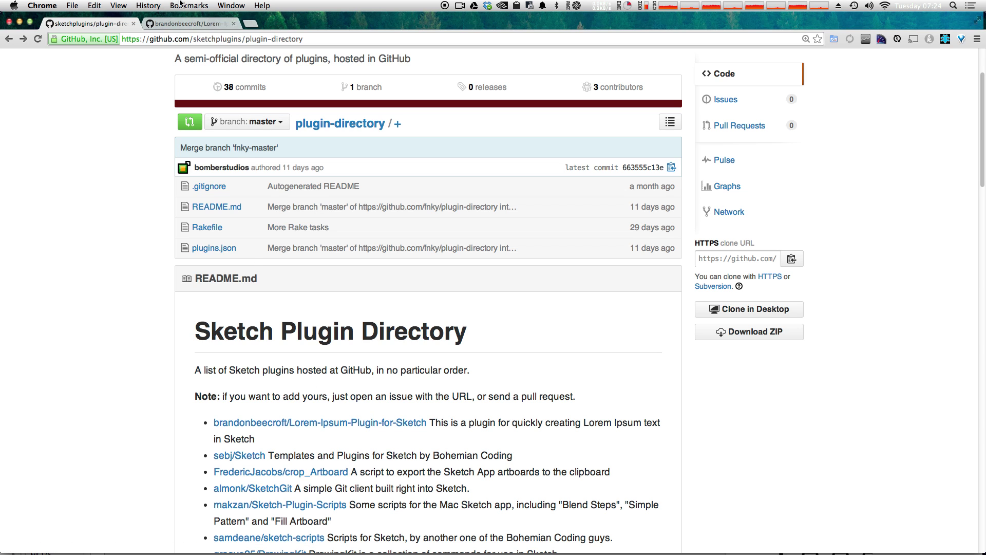
click(178, 26)
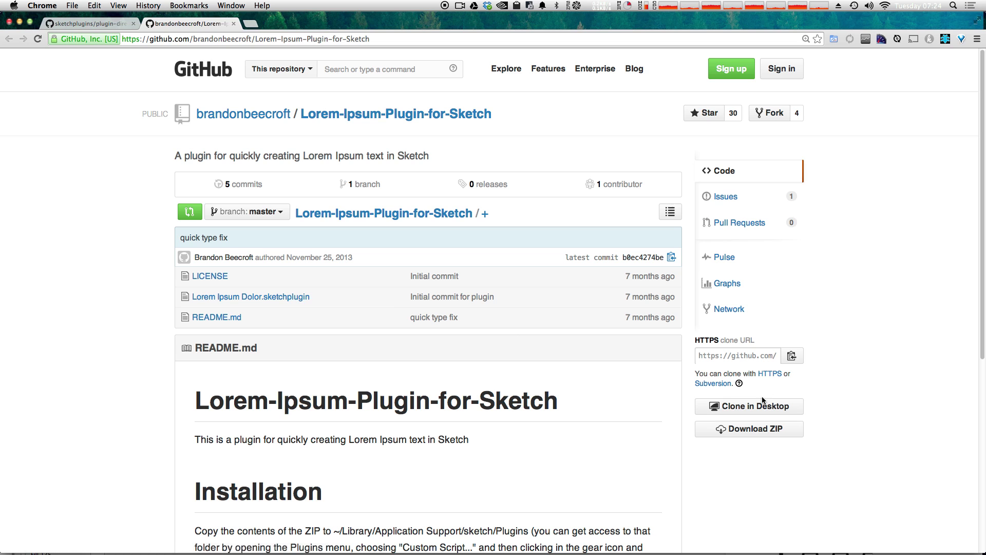
click(731, 431)
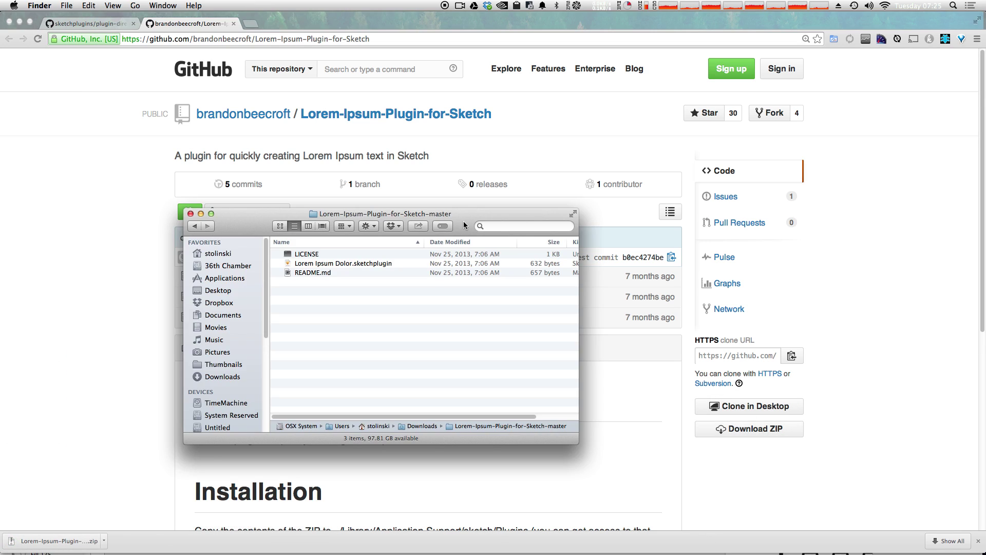
- Reposition the extracted plugin folder window and inspect its sketchplugin and README.md files
drag(464, 224, 309, 204)
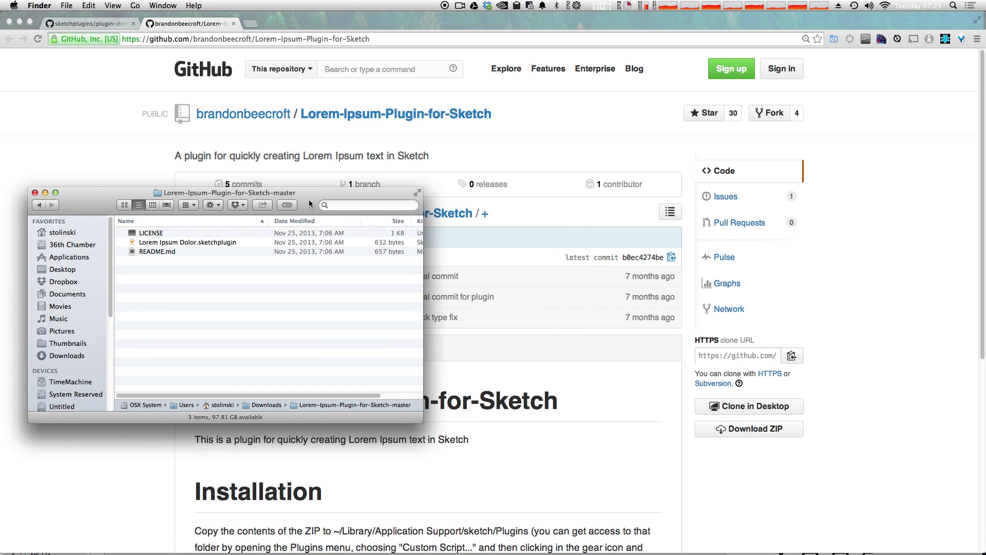
click(170, 243)
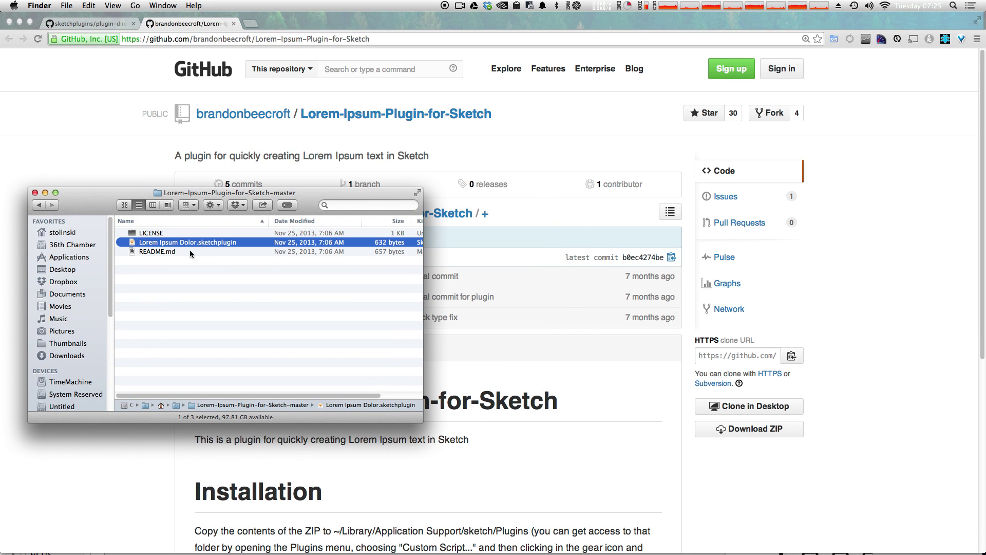
click(169, 252)
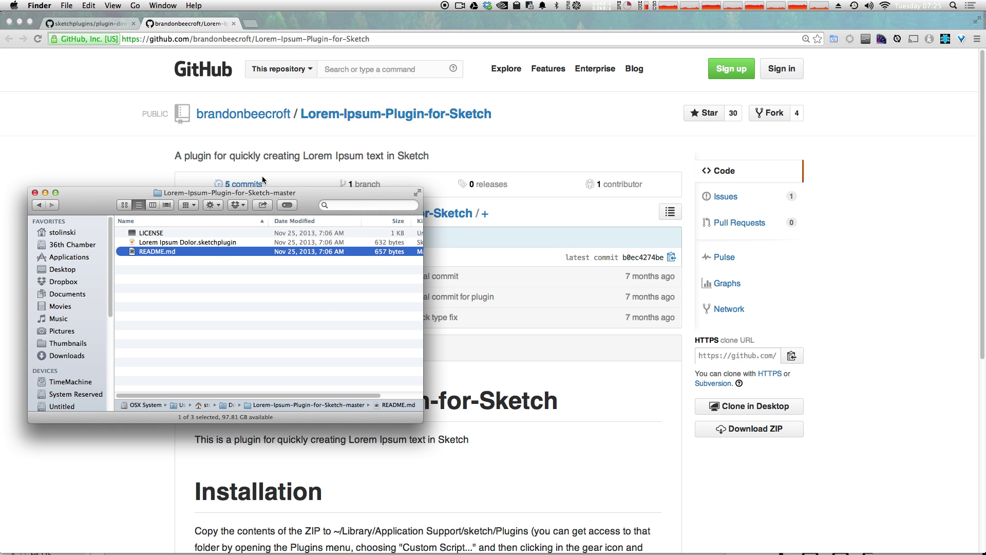
drag(313, 199, 540, 162)
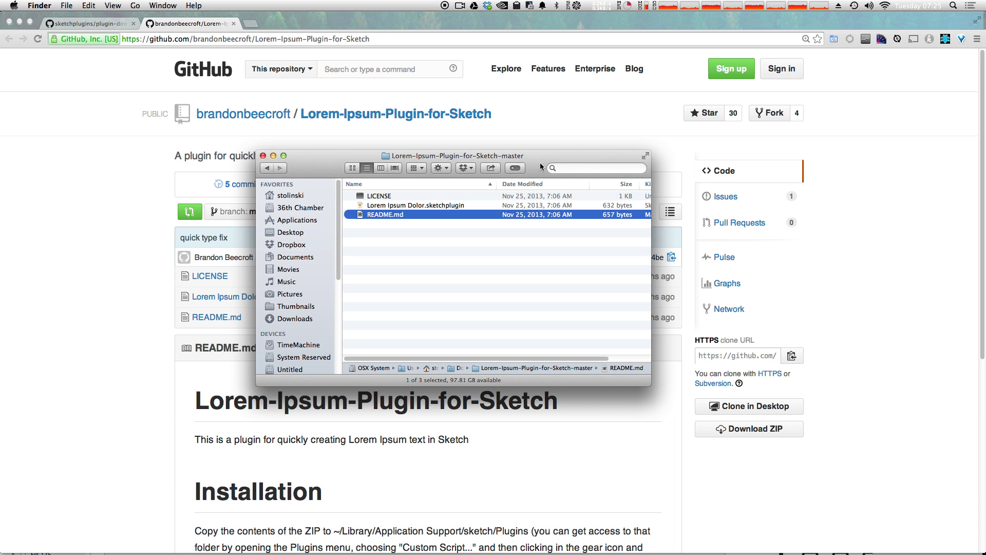
key(super+Tab)
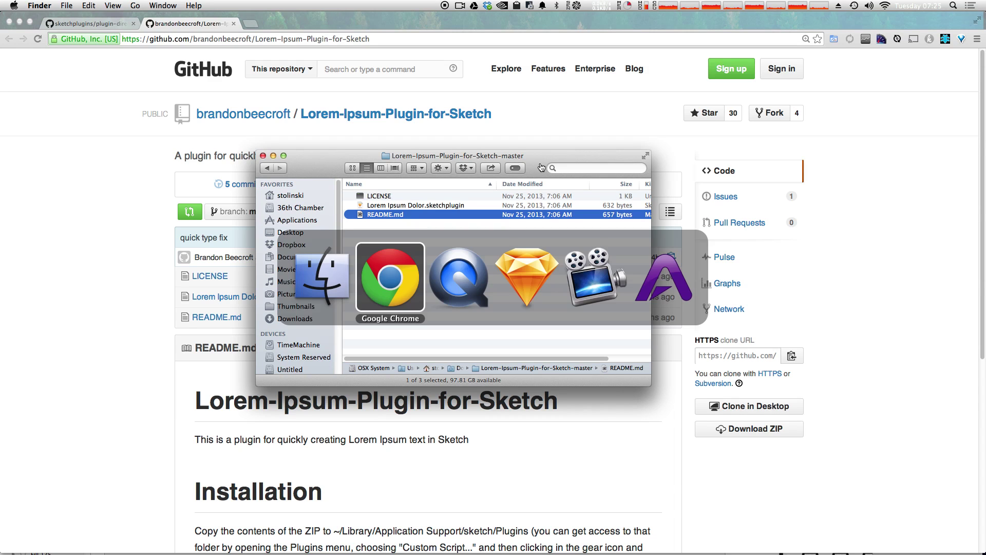
- Switch to Sketch and use Plugins > Reveal Plugins Folder to show it in Finder
key(super+Tab)
key(super+Tab)
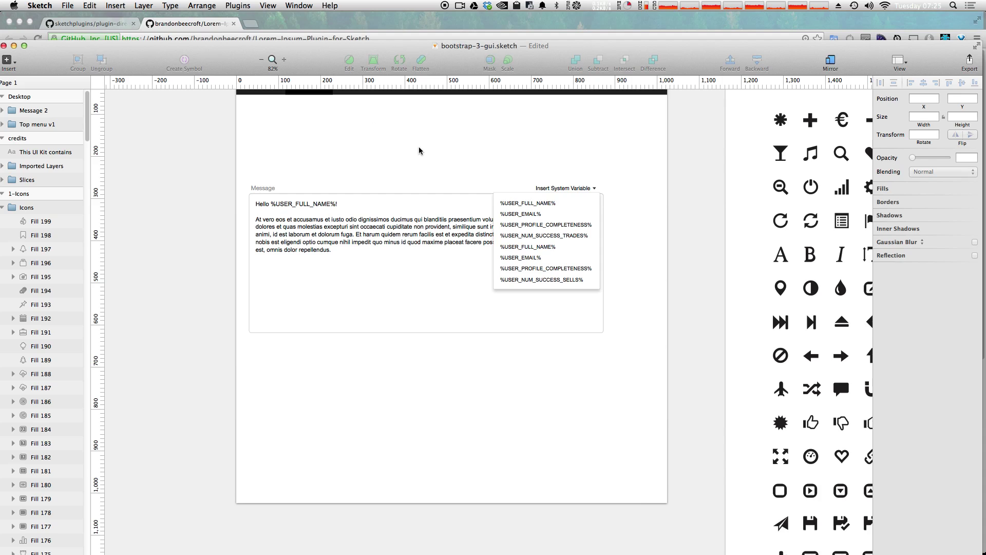
drag(285, 53, 293, 7)
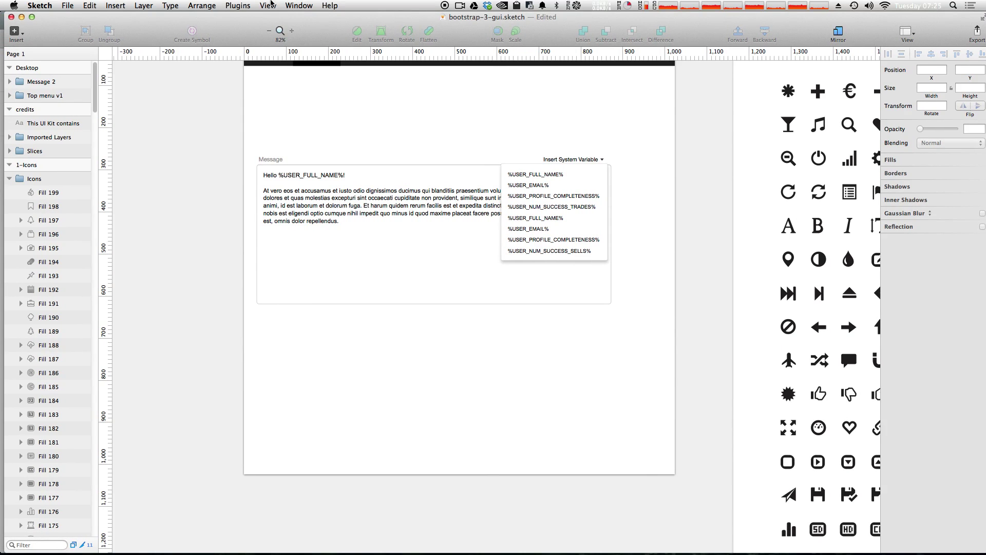
click(229, 4)
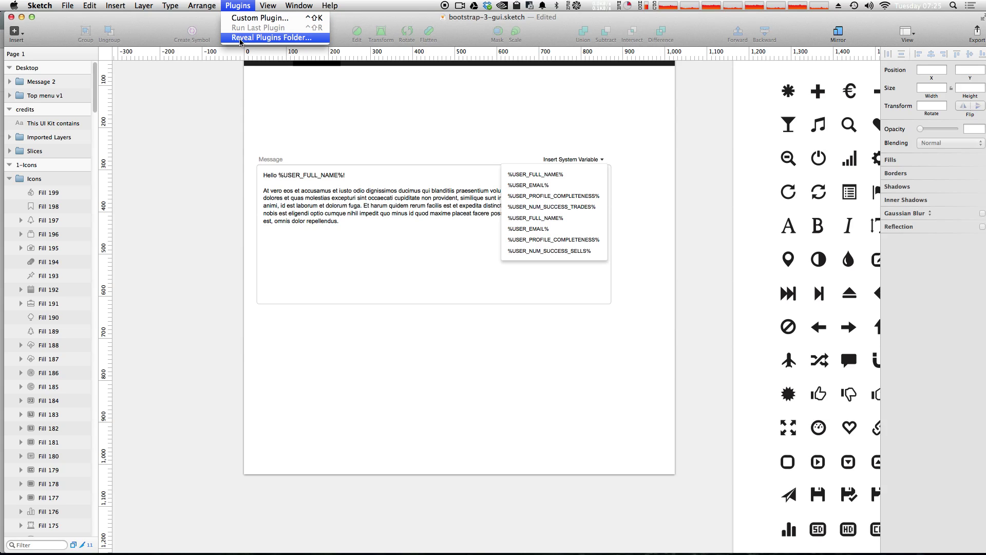
click(240, 38)
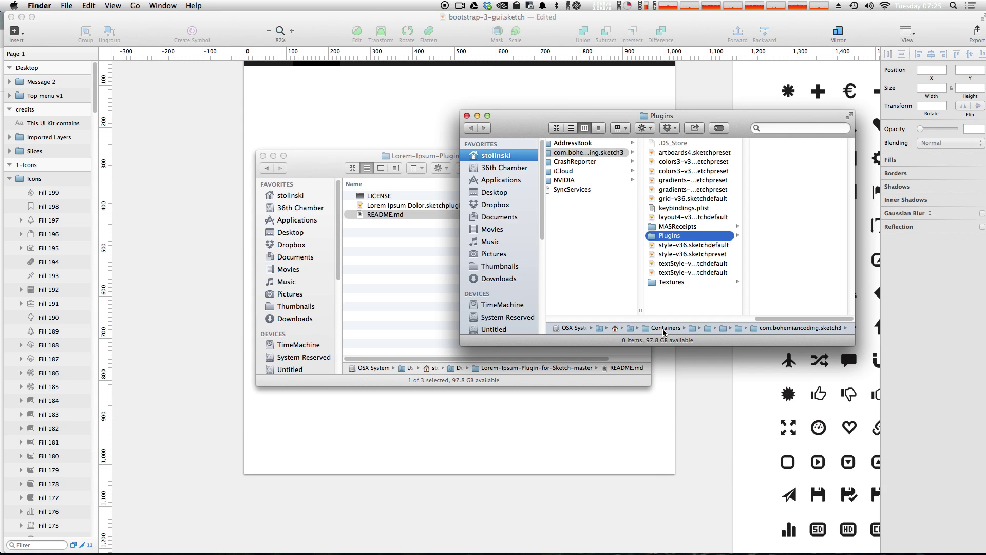
- Move Lorem Ipsum Dolor.sketchplugin into the Plugins folder and close the extracted download window
mouse_move(313, 165)
mouse_down()
mouse_move(171, 98)
mouse_move(177, 113)
mouse_up()
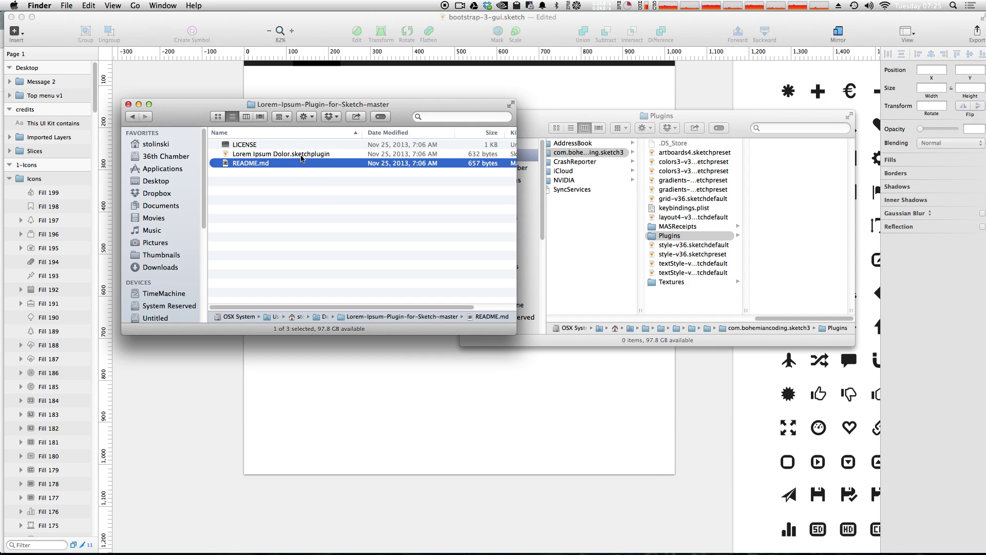
click(280, 154)
drag(278, 157, 672, 240)
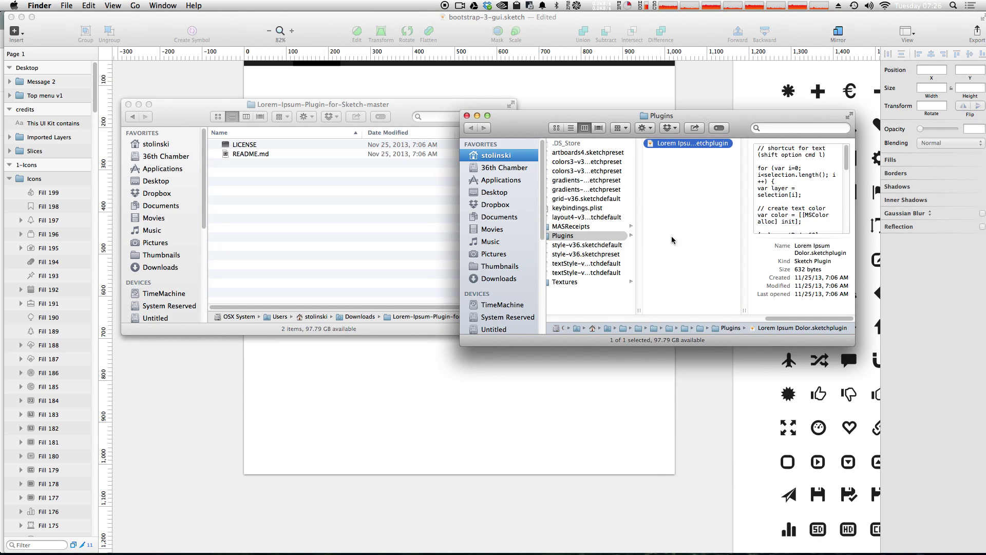
click(265, 364)
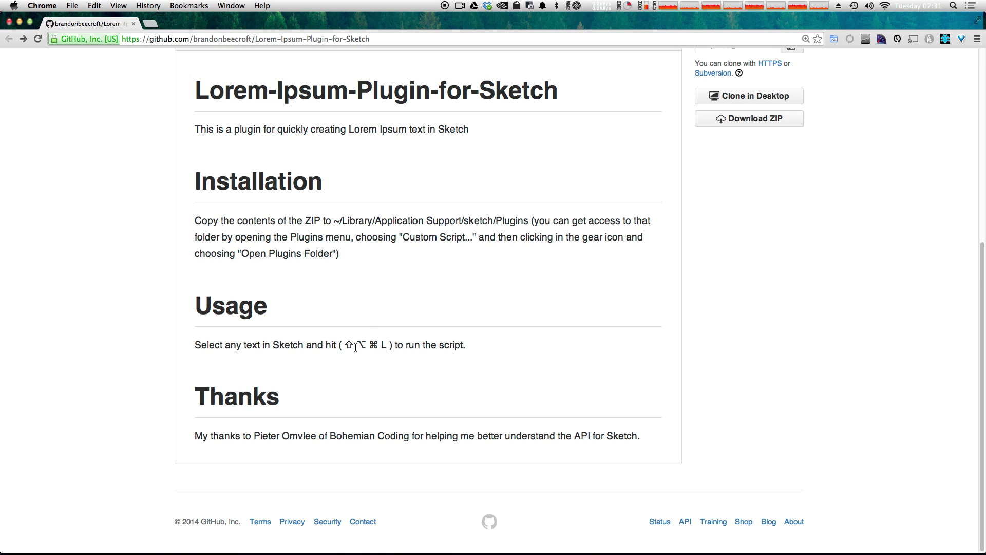
- Highlight the plugin's shortcut in the README Usage line, then return to Sketch
click(349, 344)
click(359, 344)
drag(369, 344, 388, 345)
key(super+Tab)
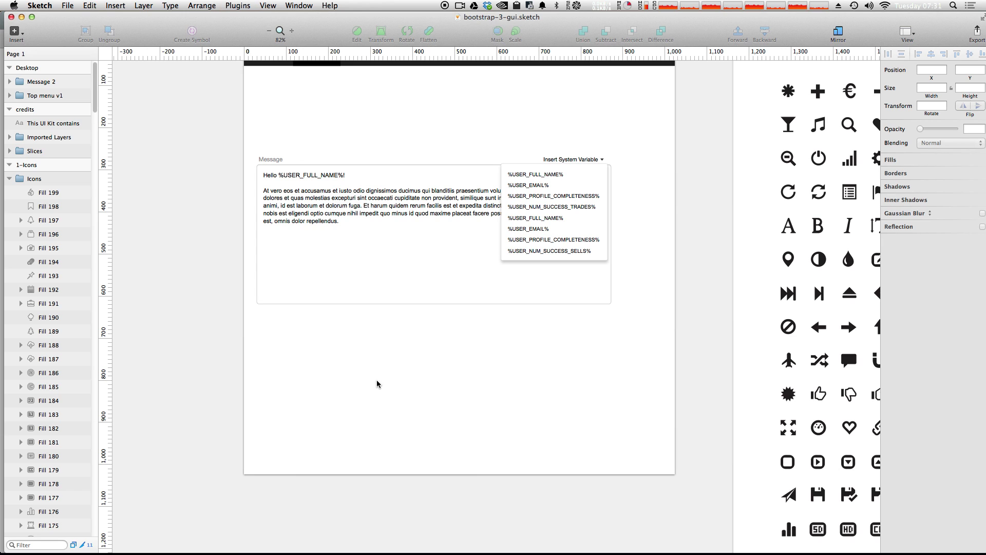
- Inspect the Desktop artboard, selecting and then deselecting the Message 2 group
click(397, 360)
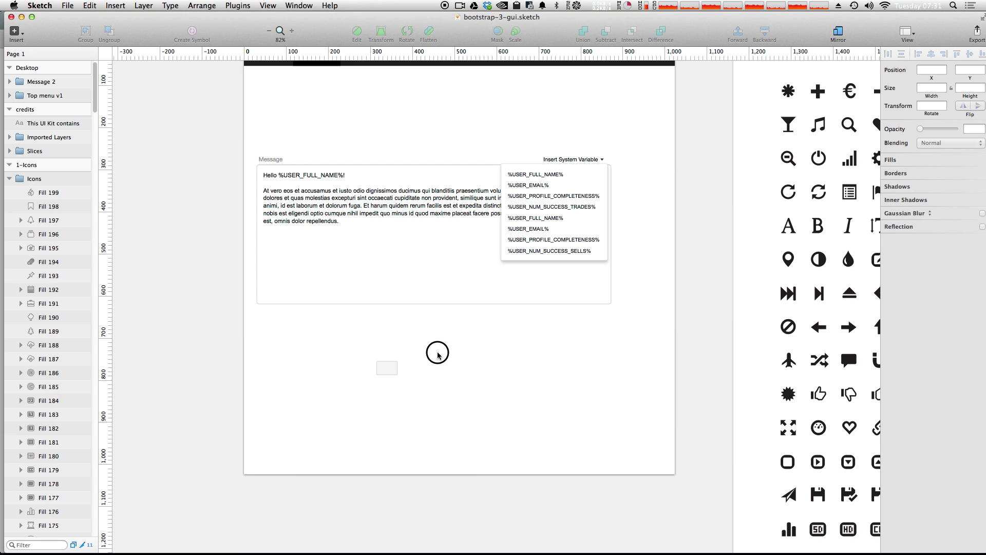
click(467, 401)
scroll(489, 353, down, 3)
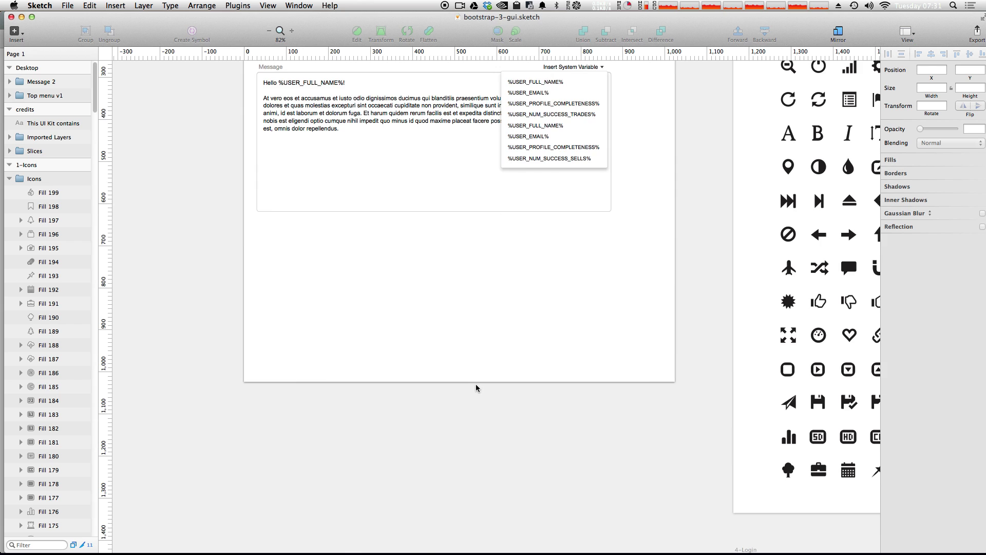
scroll(463, 359, up, 5)
click(377, 329)
key(Escape)
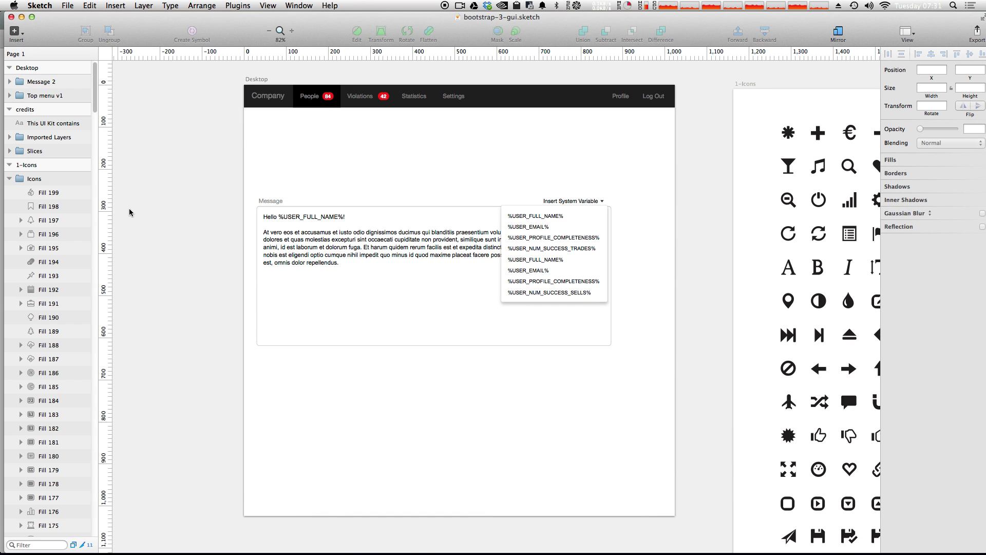
- Insert a 'Type something' text layer and position it just below the message box
click(16, 36)
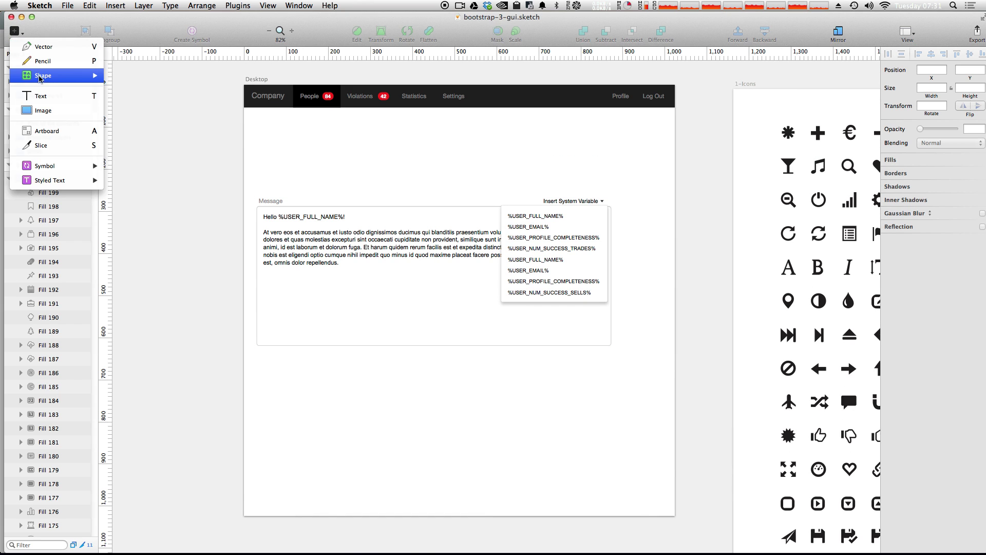
click(41, 95)
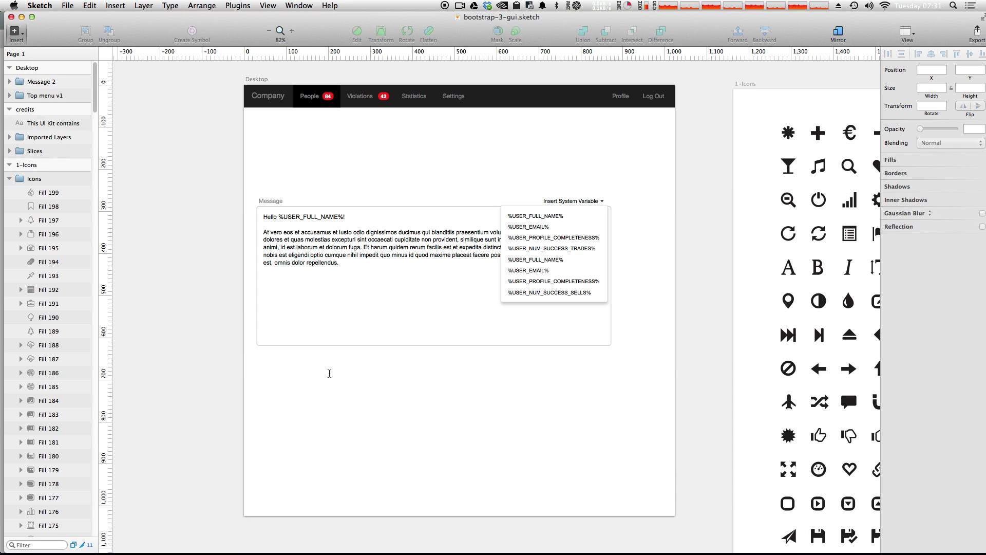
click(327, 364)
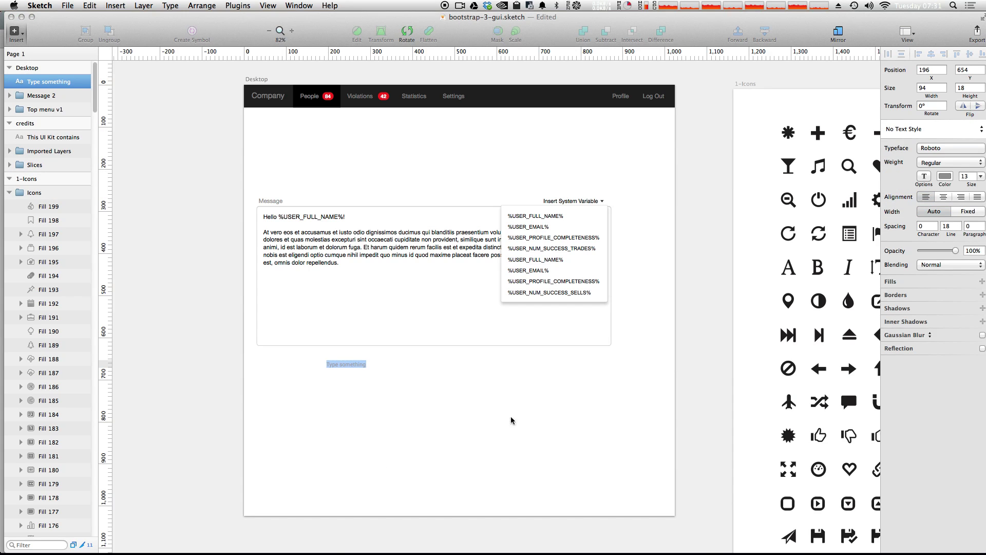
click(576, 411)
click(368, 364)
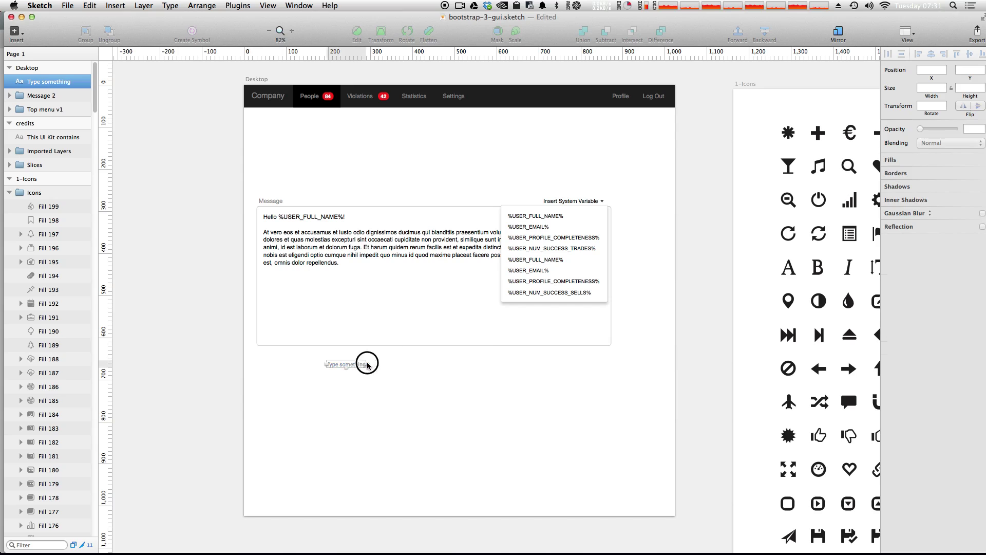
drag(368, 365, 356, 351)
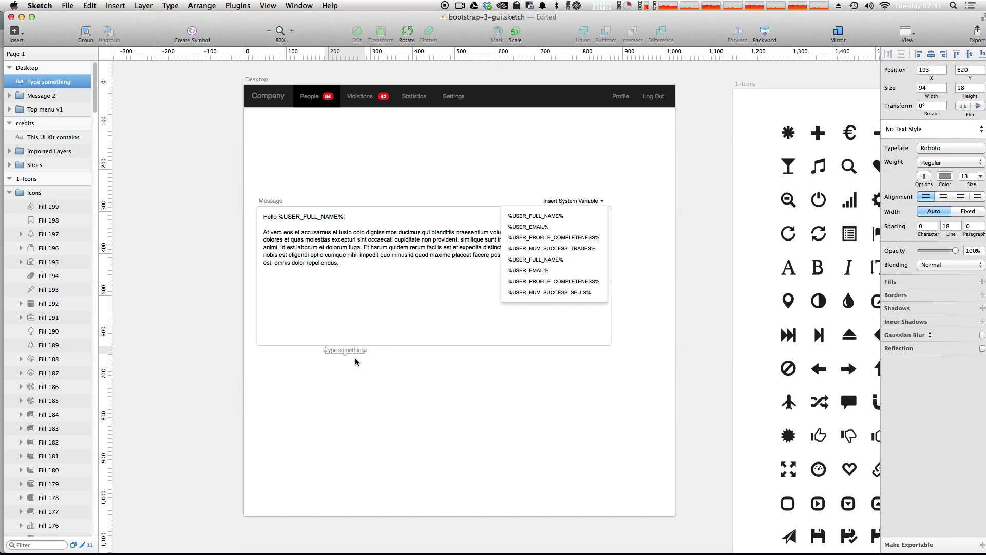
drag(339, 350, 341, 369)
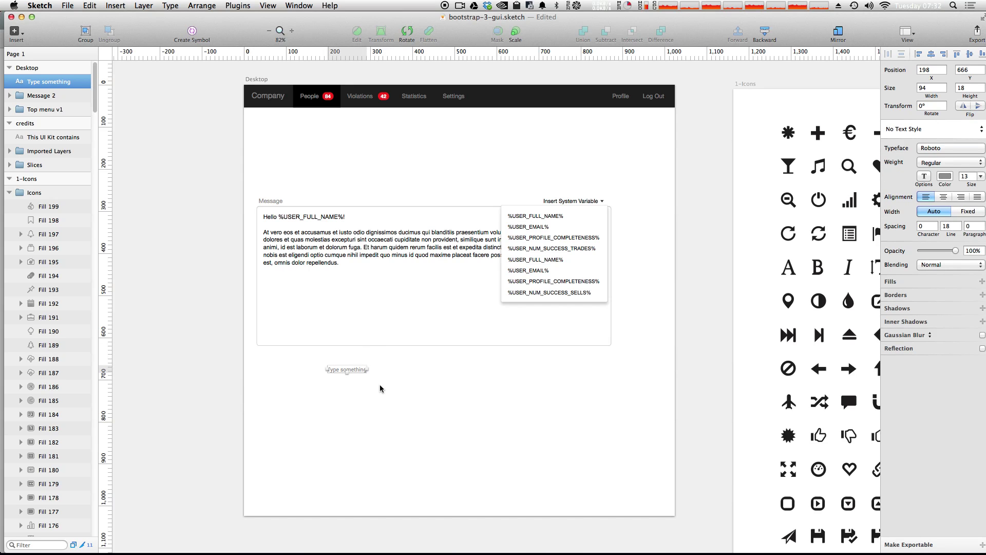
- Check the placeholder's distances to the artboard edges and fill it with Lorem ipsum (Cmd+Alt+L)
double_click(343, 370)
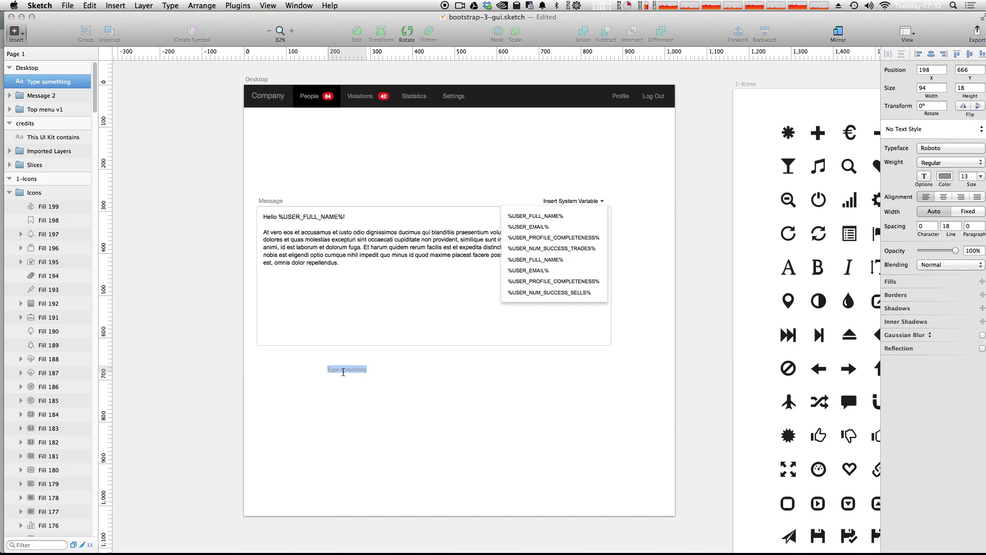
click(496, 479)
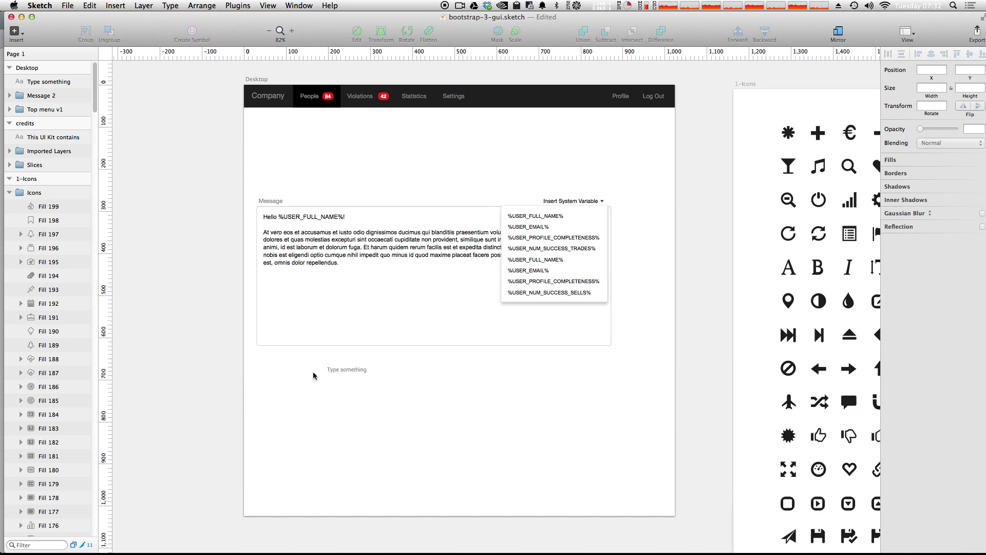
click(343, 370)
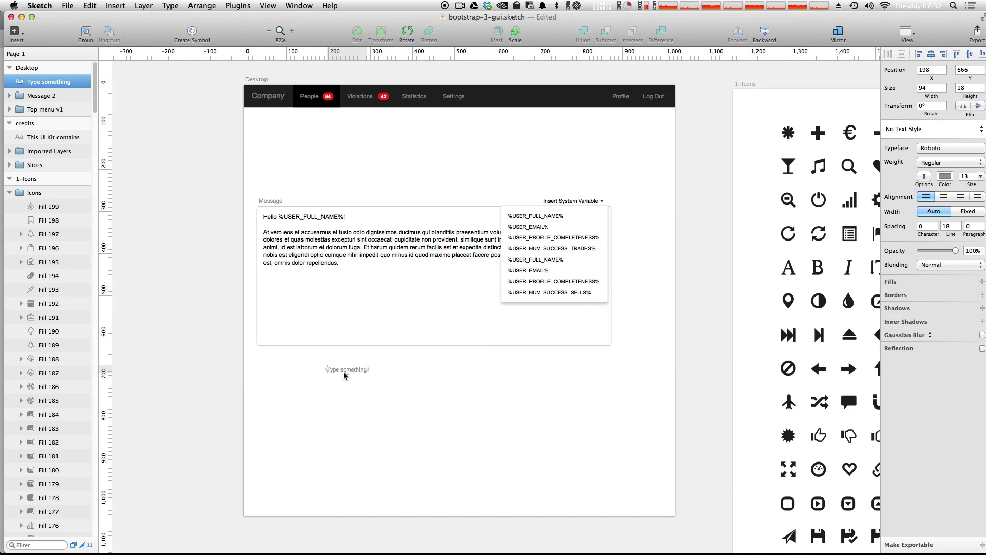
key(alt)
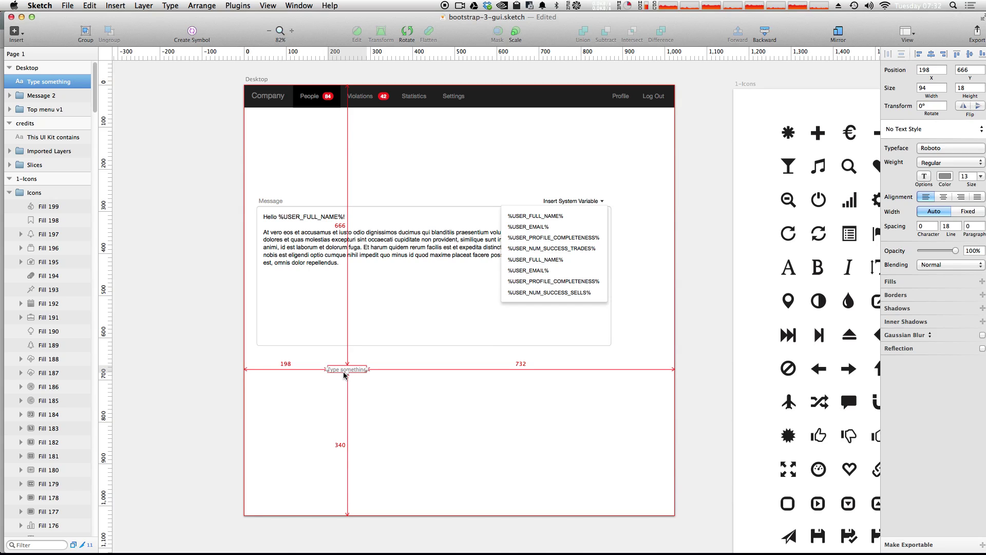
key(super+alt+l)
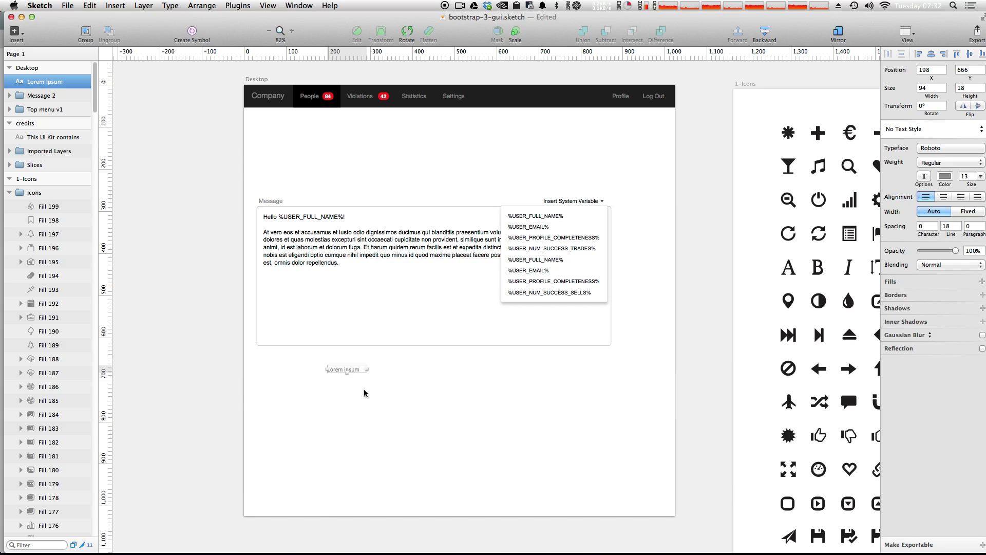
- Widen the Lorem ipsum text box and give the whole paragraph a dark grey colour
click(365, 369)
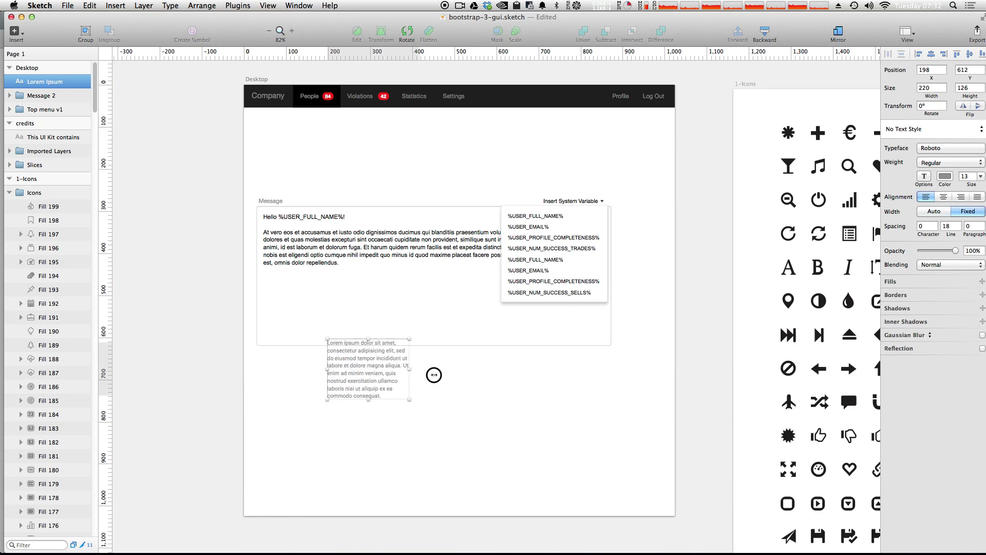
drag(434, 375, 470, 380)
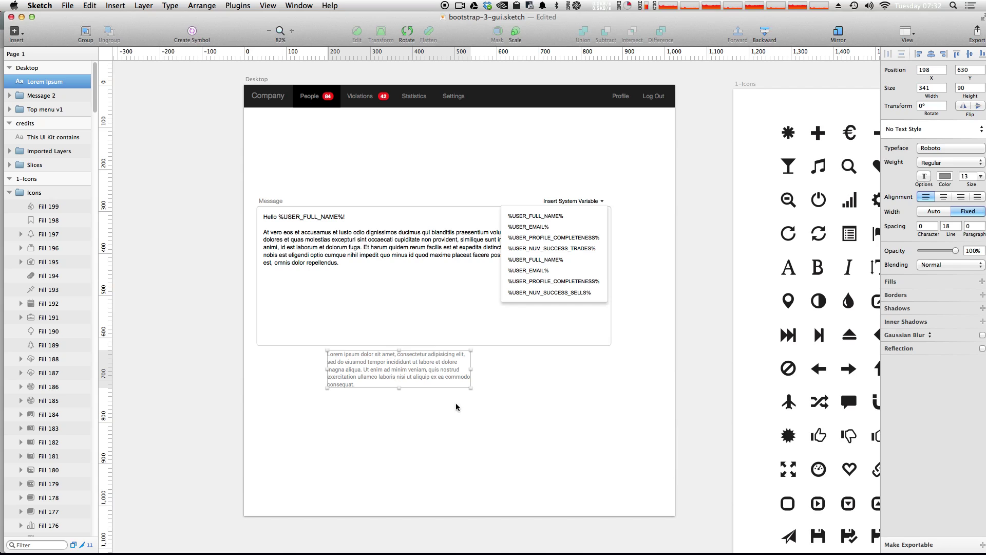
double_click(415, 370)
click(945, 176)
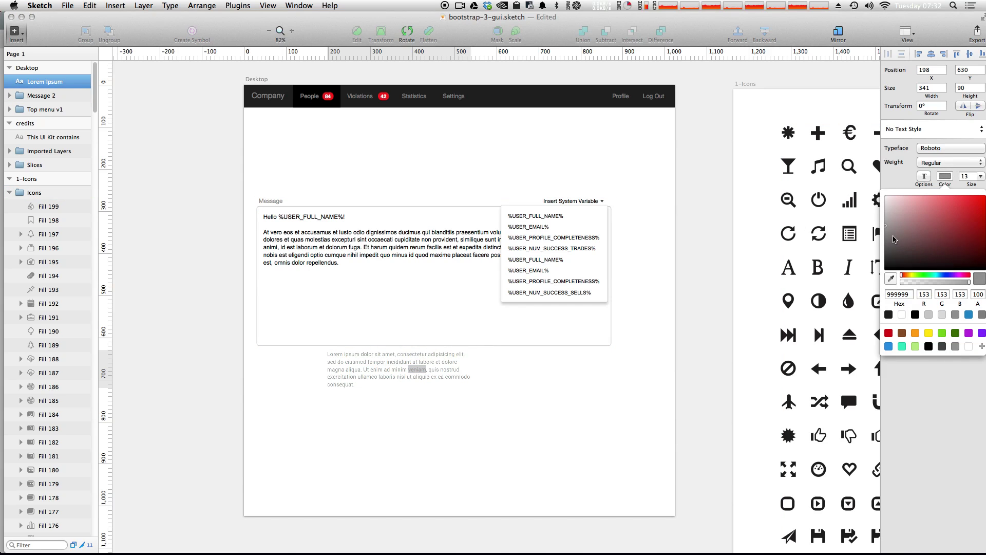
drag(894, 240, 876, 258)
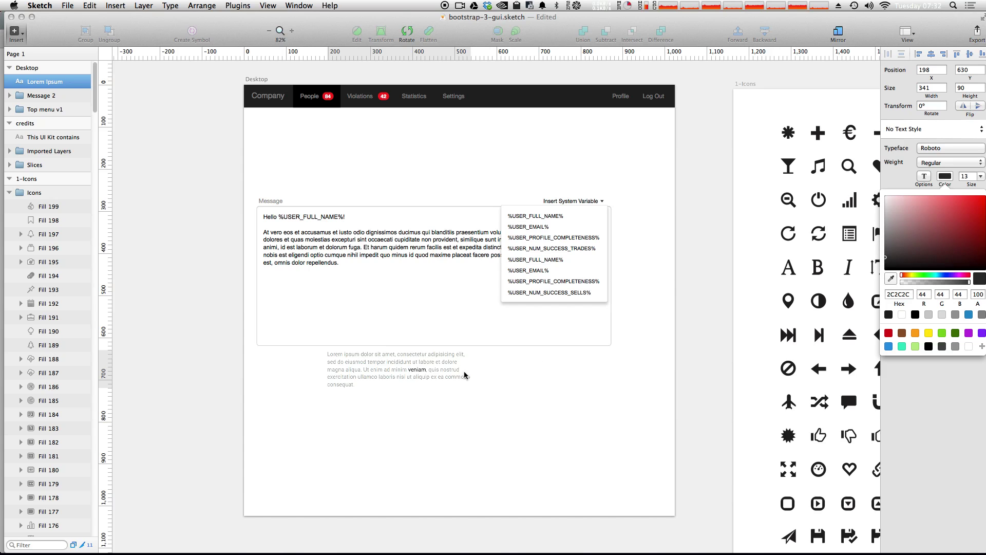
triple_click(415, 370)
key(super+c)
mouse_move(914, 223)
mouse_down()
mouse_move(881, 241)
mouse_move(878, 263)
mouse_up()
click(959, 224)
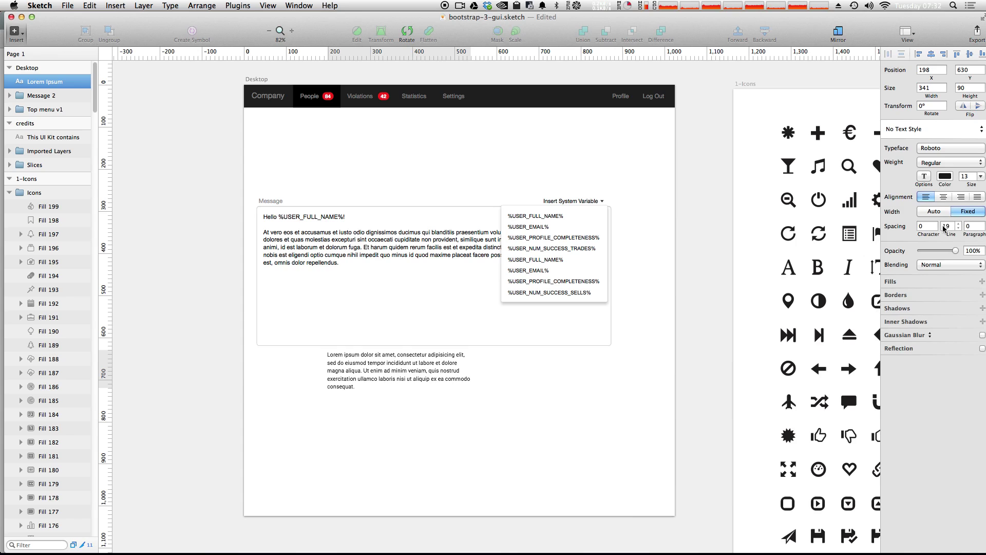
- Reset the line spacing to automatic and set the font size to 40 px
key(BackSpace)
click(969, 175)
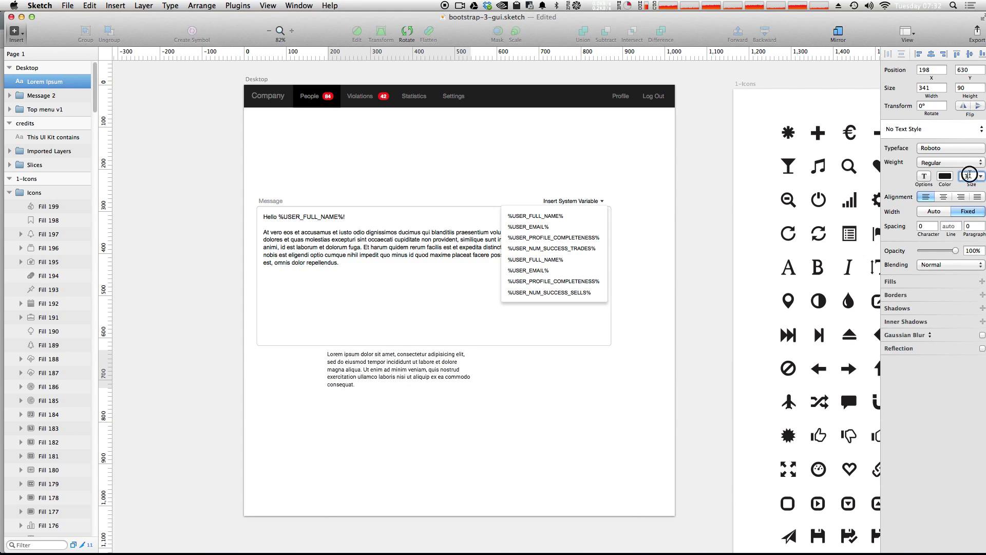
text(40)
key(Return)
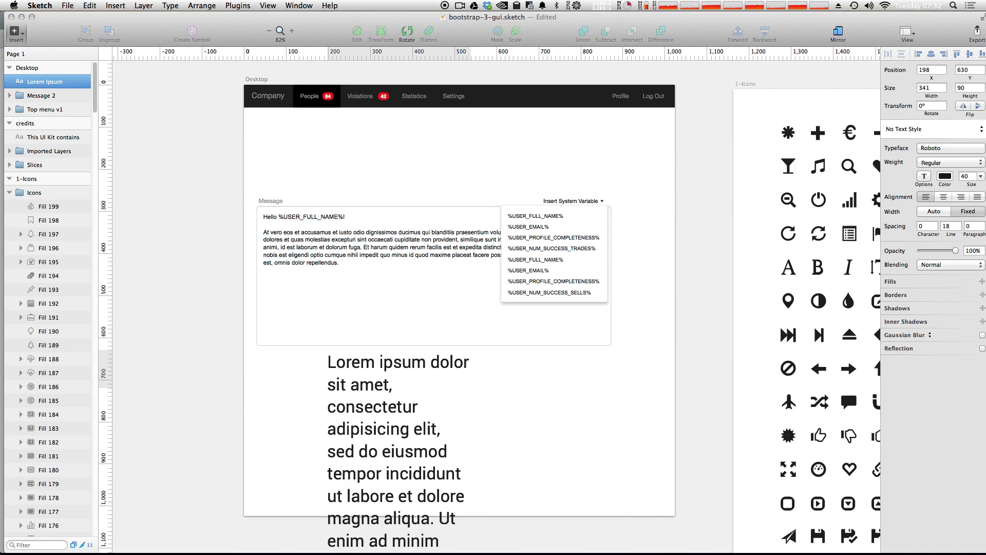
click(418, 462)
- Widen the 40 px paragraph to nearly the artboard width and move it below the message box
click(209, 260)
click(323, 404)
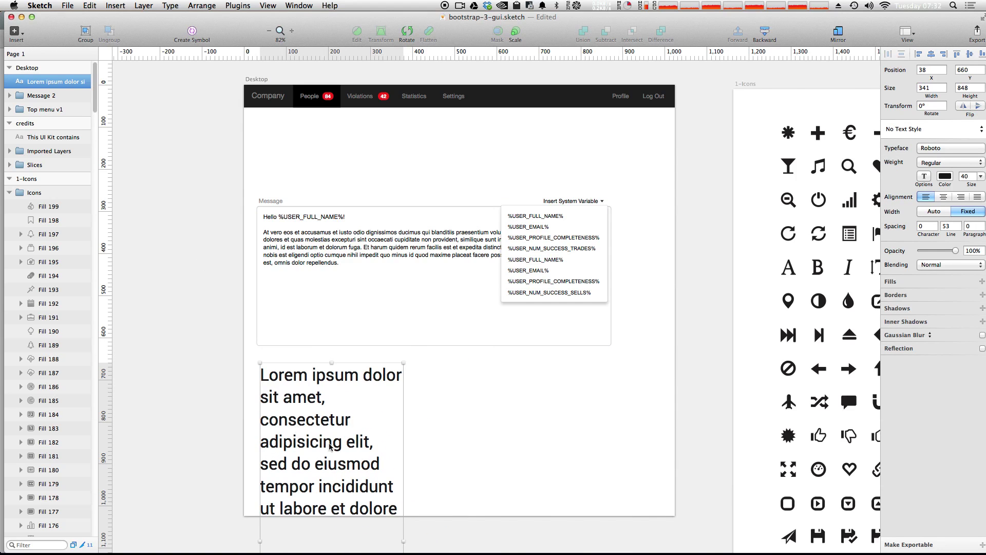
drag(404, 541, 661, 450)
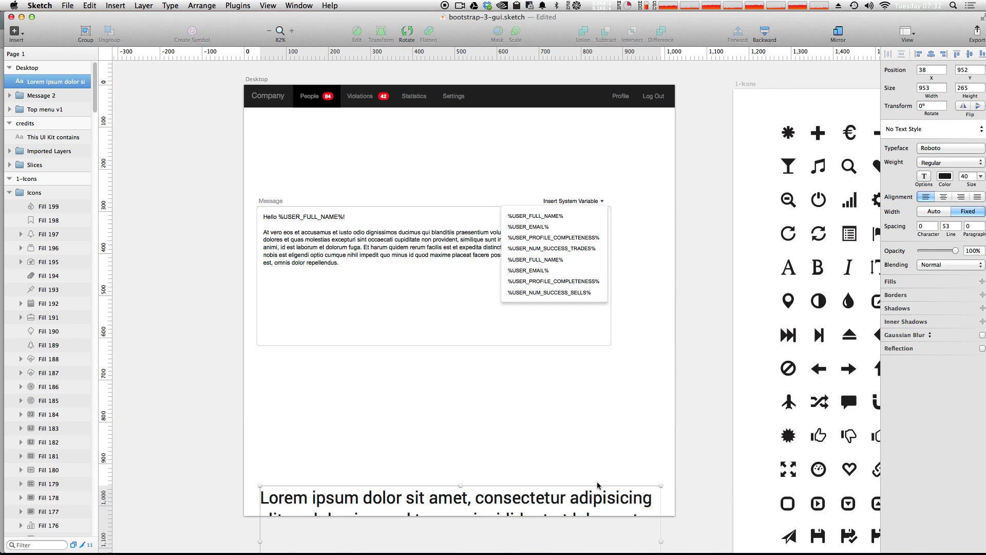
drag(545, 507, 544, 372)
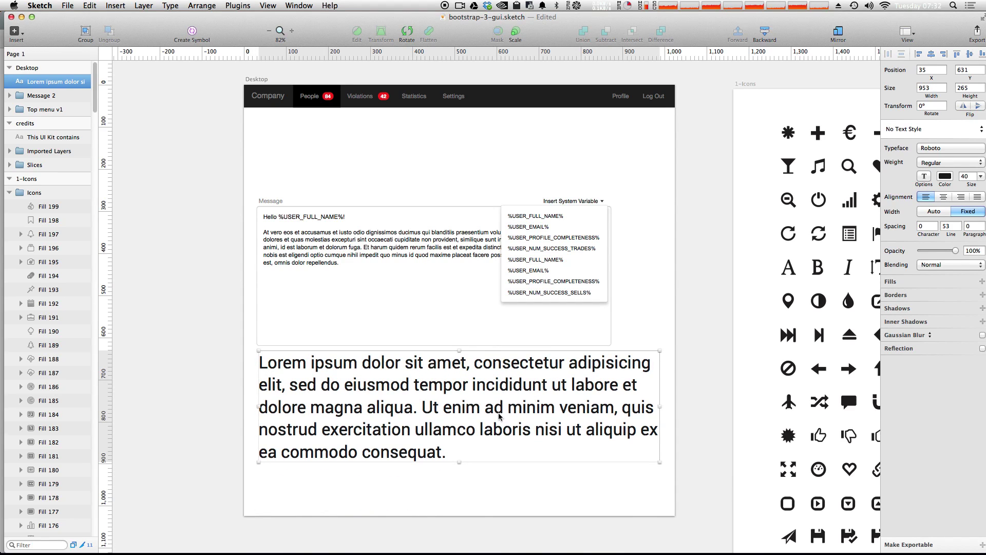
- Append a pasted second copy of the paragraph text and finish editing
double_click(499, 416)
key(Right)
key(super+v)
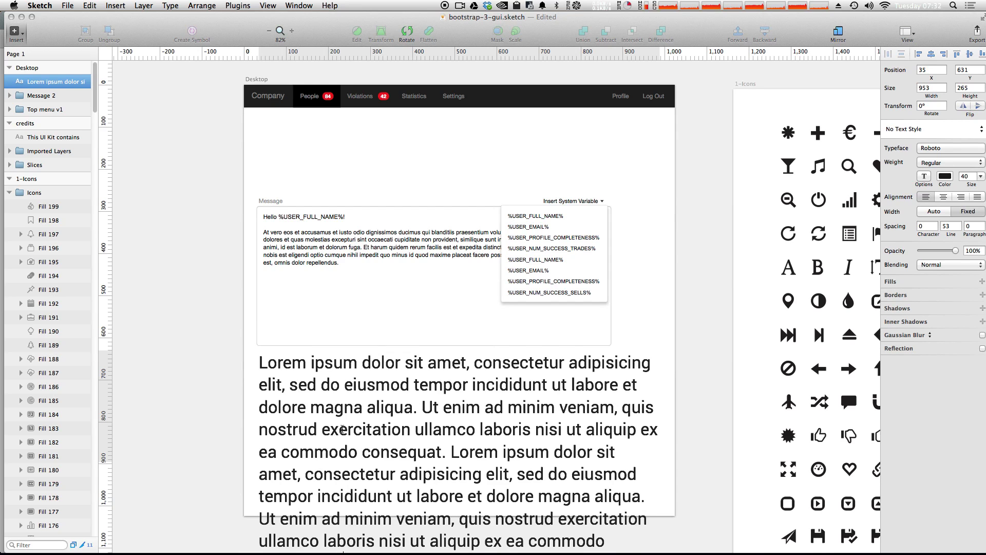
key(Escape)
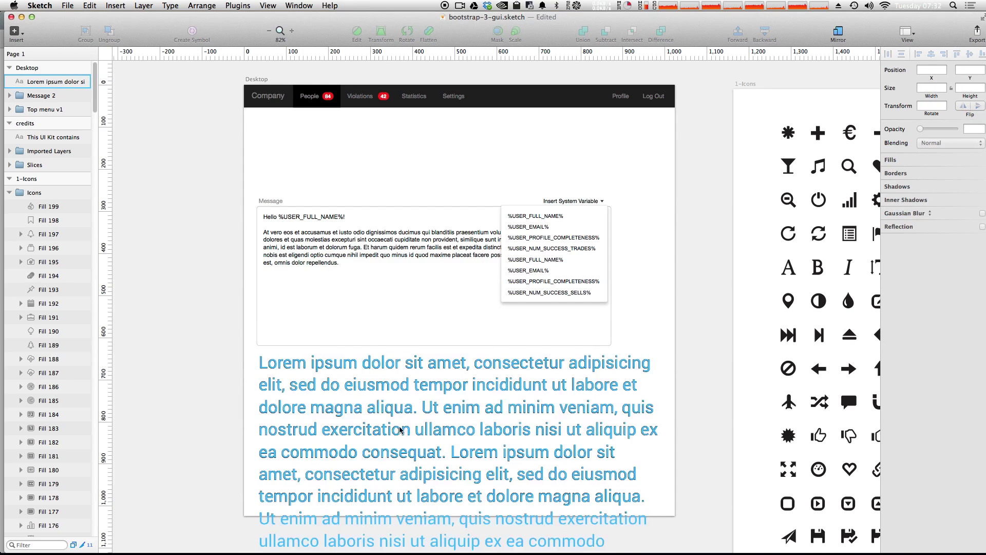
key(Escape)
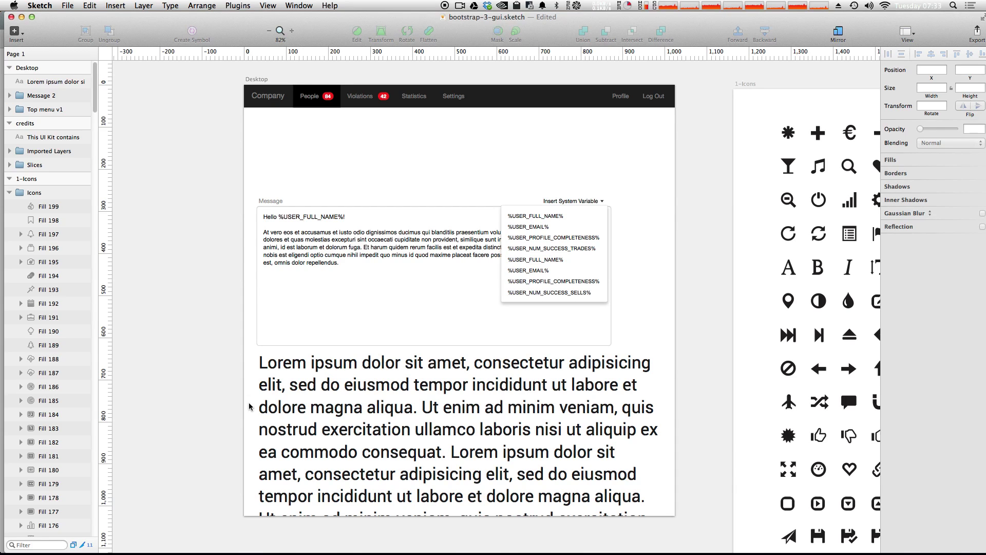